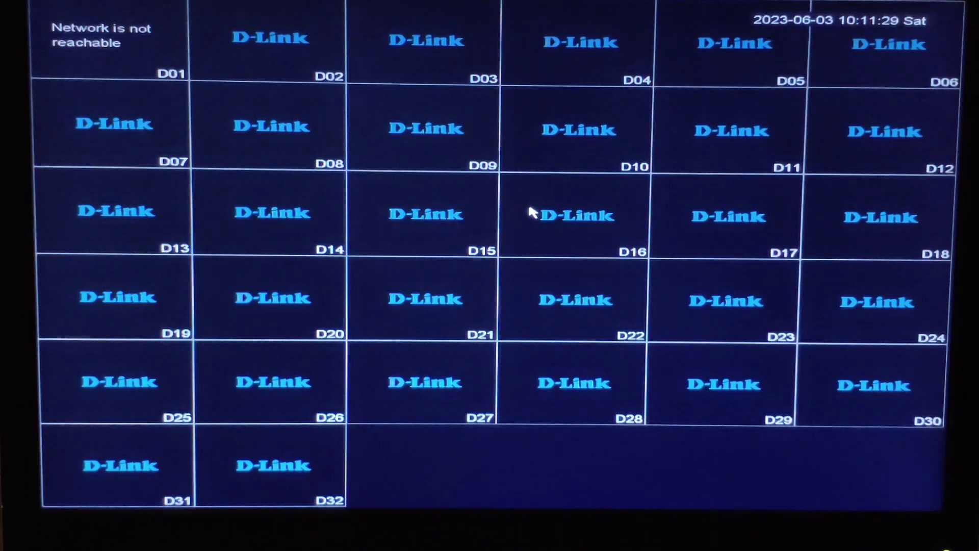
Bring up the quick context menu over the 32-channel live view
right_click(456, 217)
Open Main Menu, go to Network, and browse both pages of network options
left_click(505, 223)
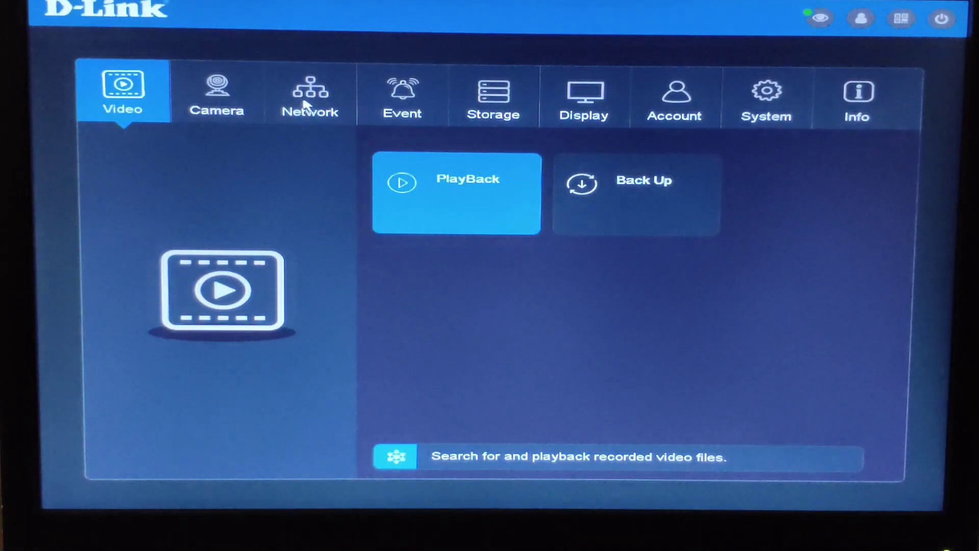
left_click(317, 89)
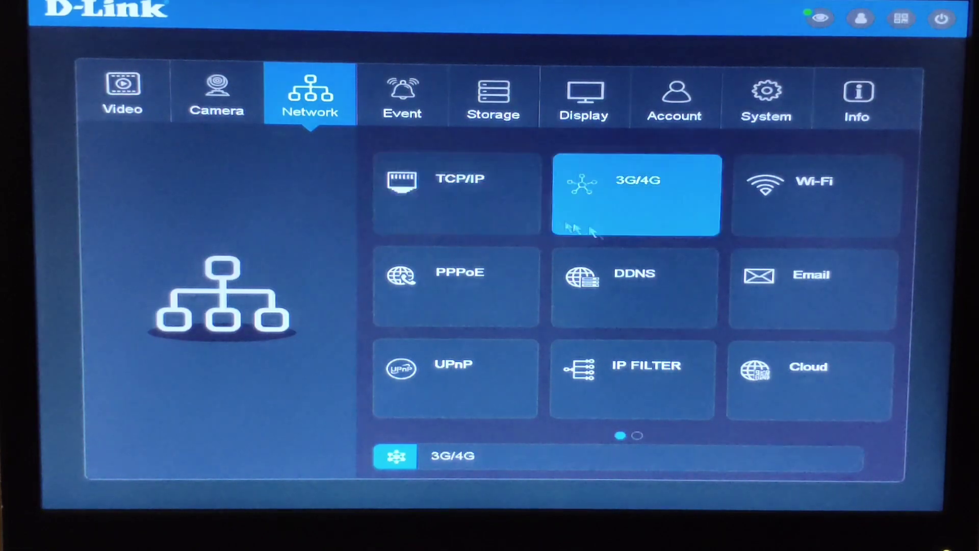
left_click(642, 438)
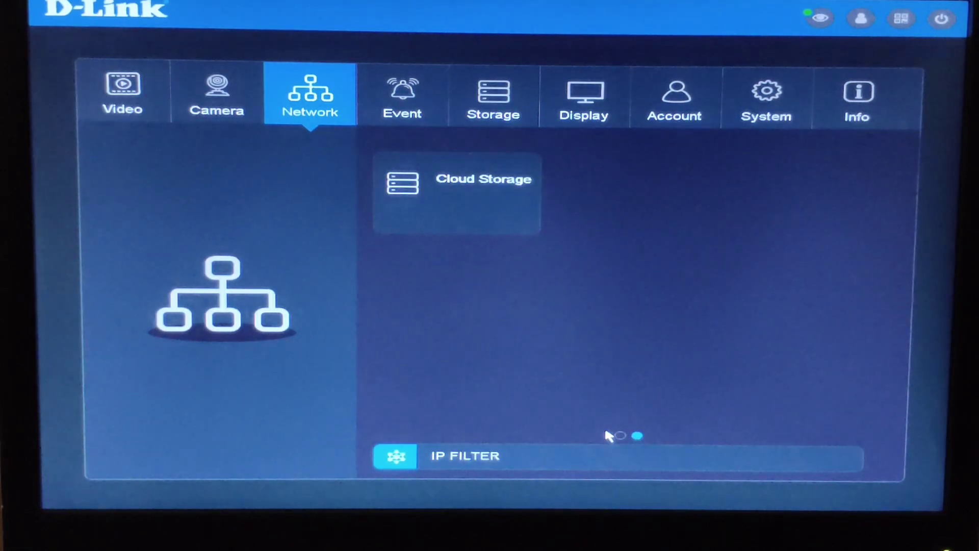
left_click(621, 437)
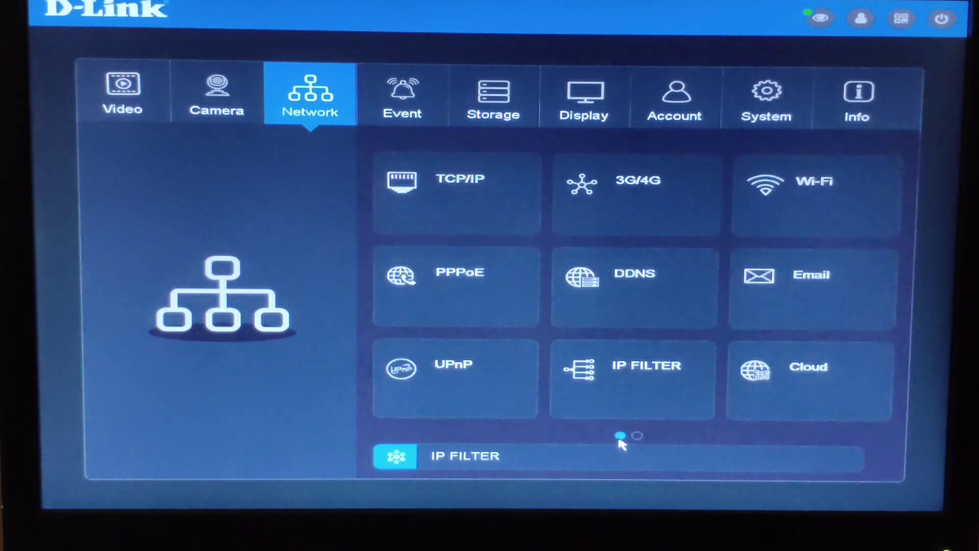
Enable DHCP in the TCP/IP settings and confirm with OK
left_click(492, 208)
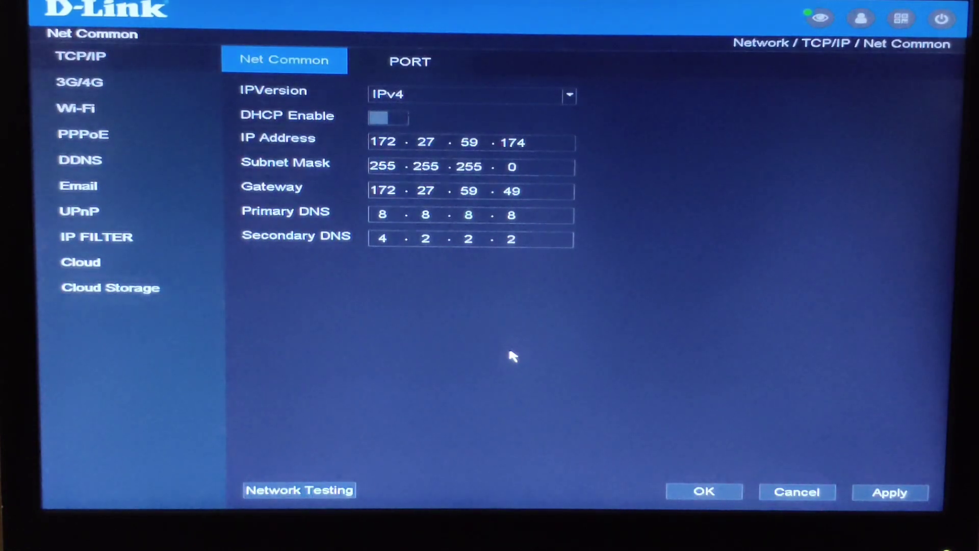
left_click(378, 120)
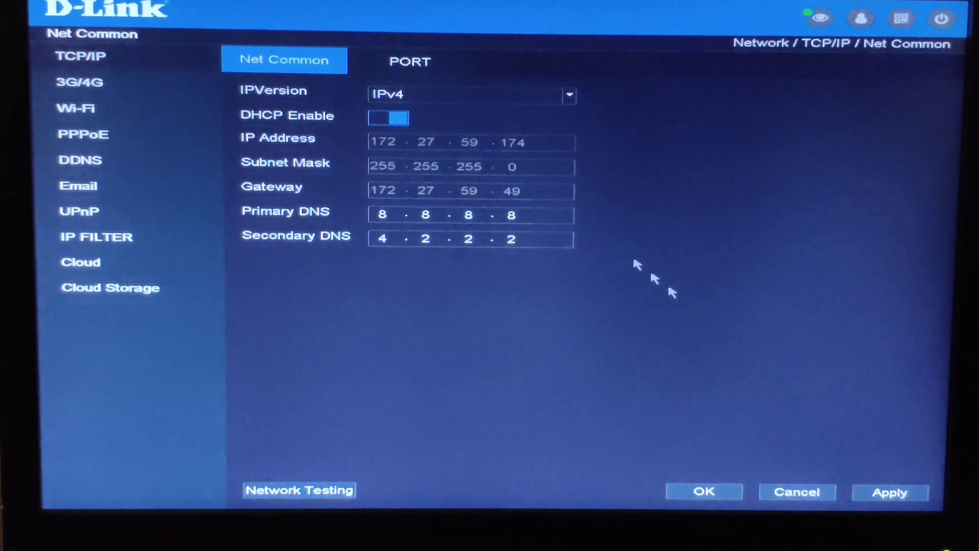
left_click(705, 491)
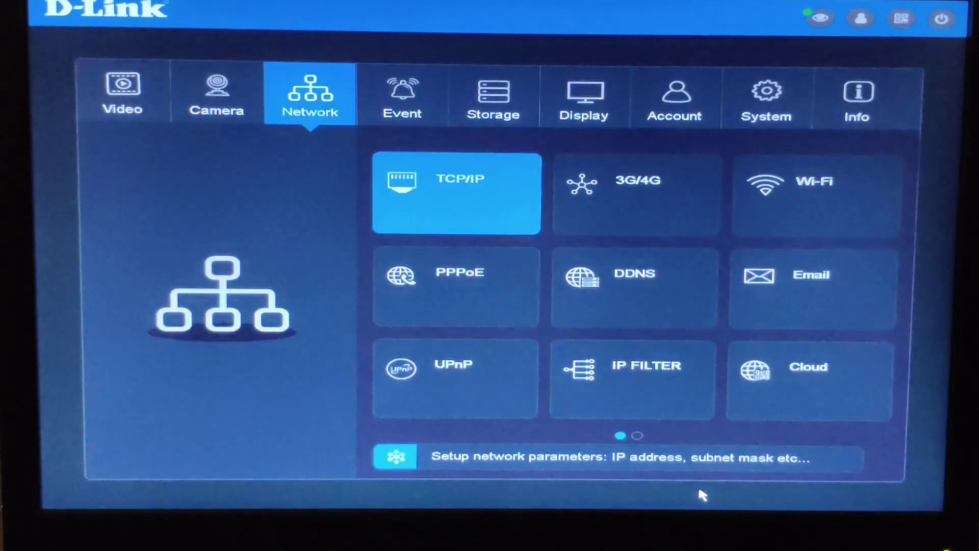
Run a Network Testing ping to 8.8.8.8 from TCP/IP, then close the results
left_click(456, 207)
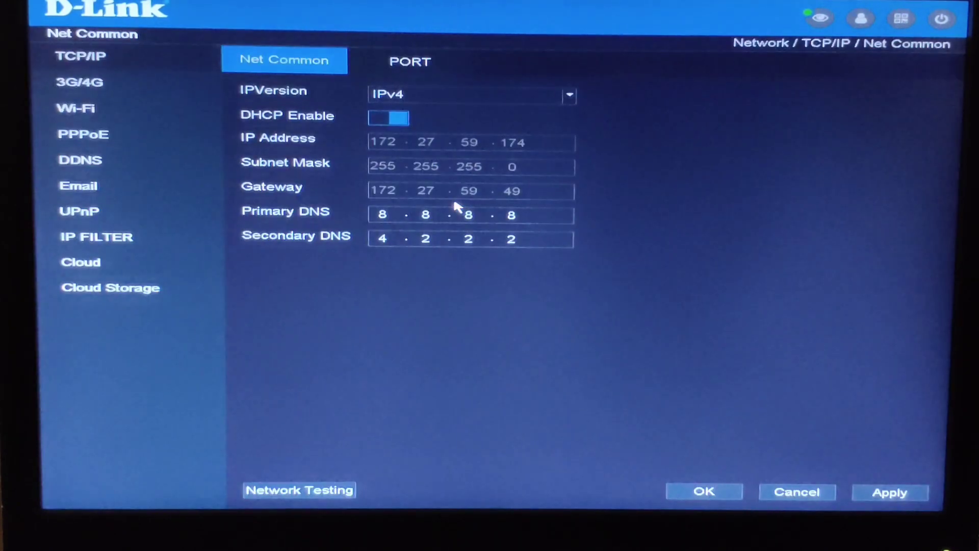
left_click(339, 493)
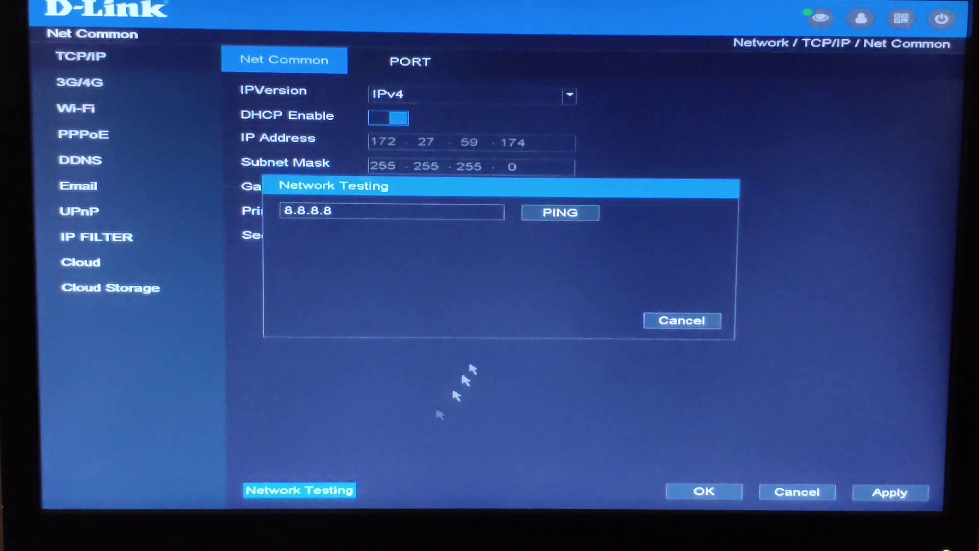
left_click(561, 213)
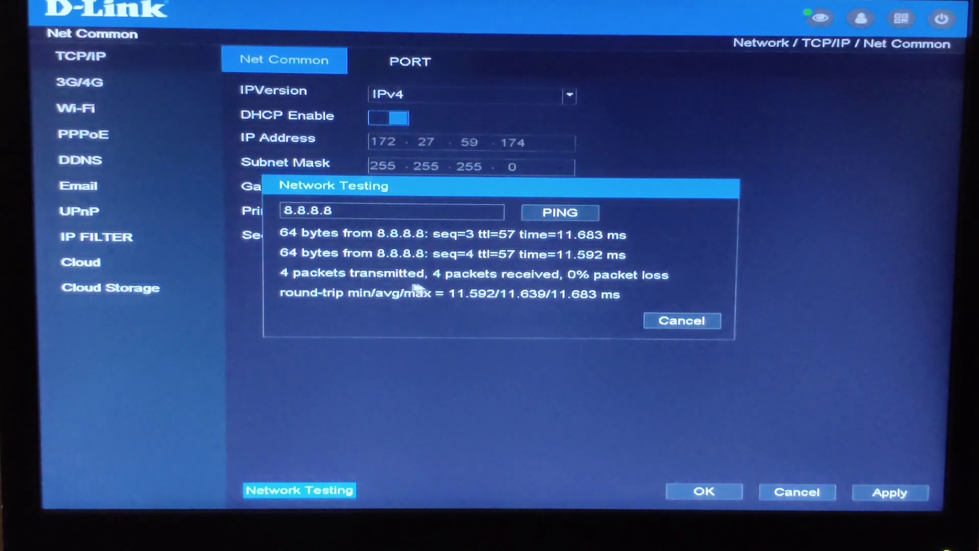
left_click(692, 324)
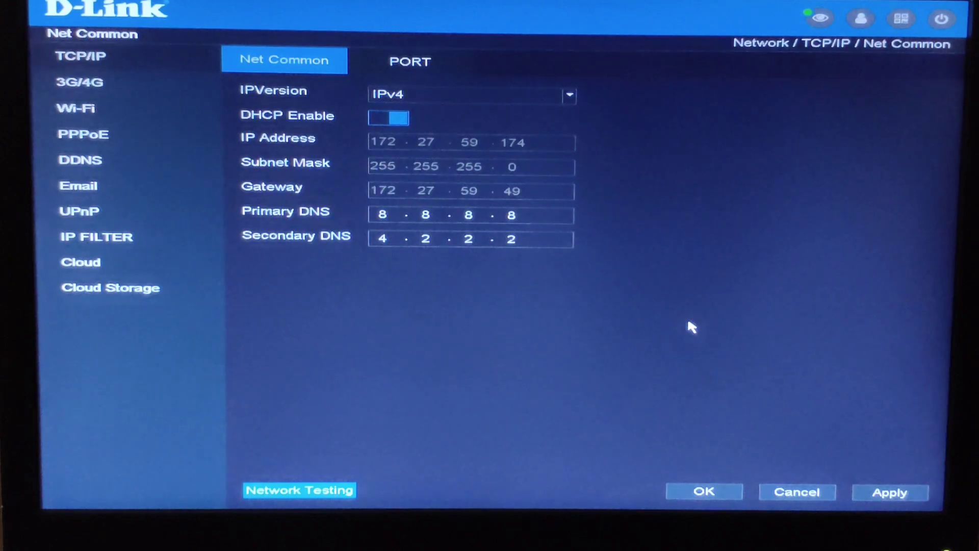
Back out of TCP/IP settings and switch to the Info section
right_click(466, 312)
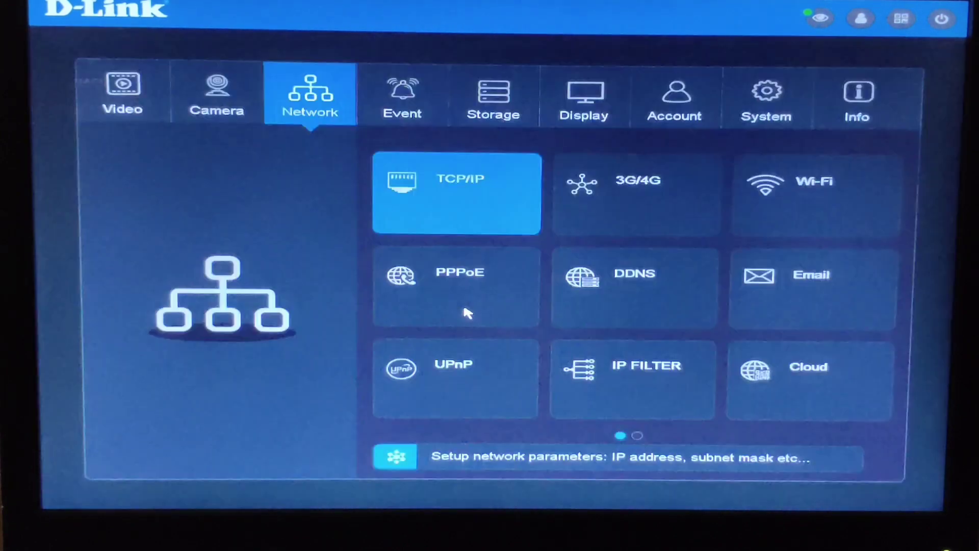
left_click(857, 98)
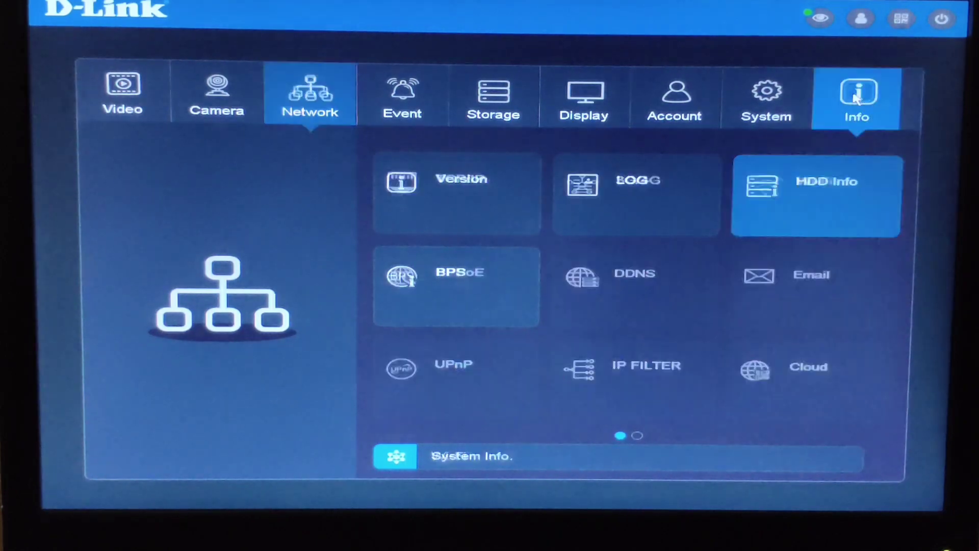
Open the Version page showing firmware, build date, model and Connected NAT status
left_click(495, 180)
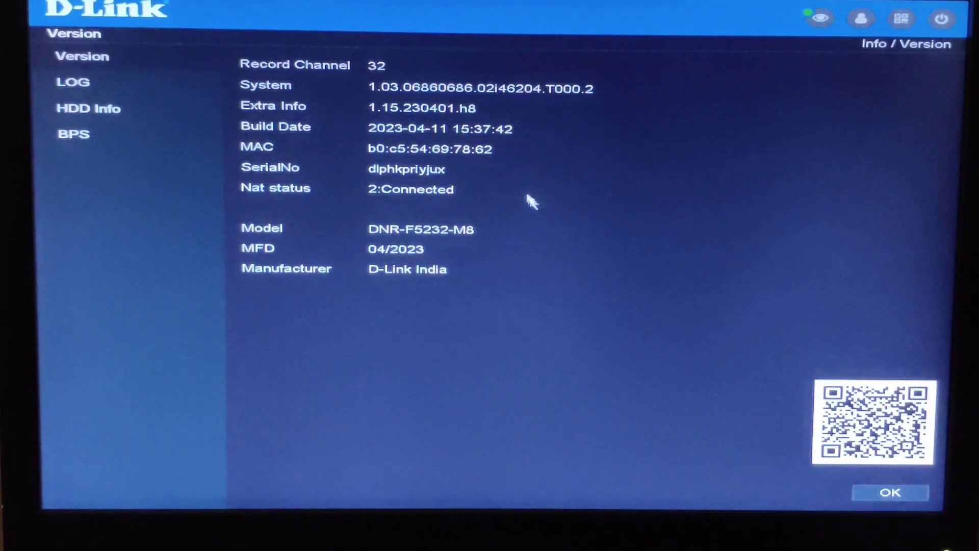